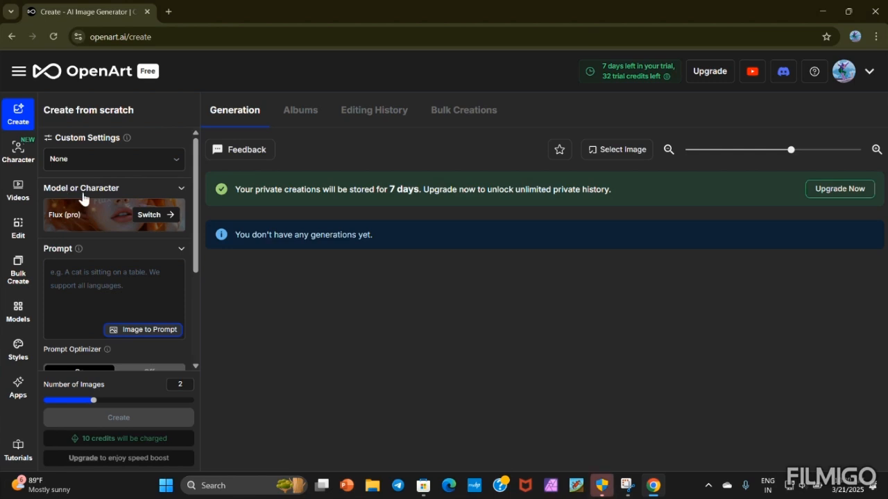
Apply the Vibrant fantasy preset as the custom settings and make the prompt ready for editing
{"action": "left_click", "coordinate": [82, 279]}
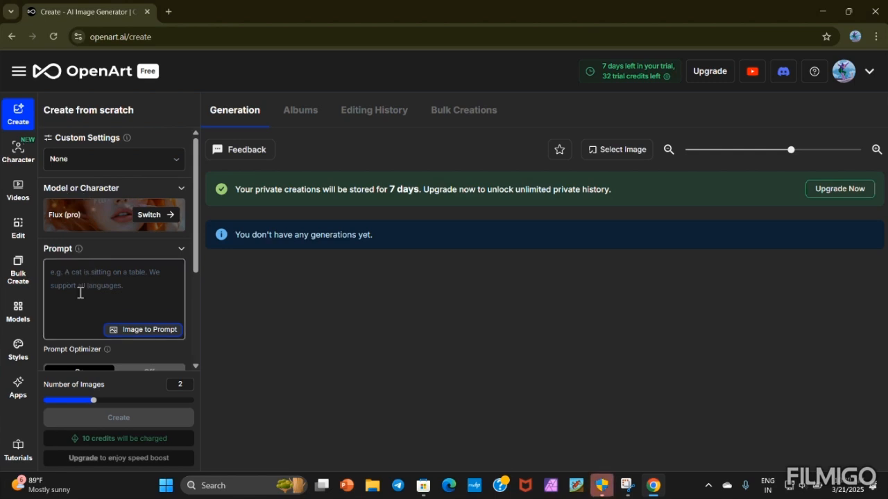
{"action": "scroll", "coordinate": [81, 294], "scroll_direction": "down", "scroll_amount": 3}
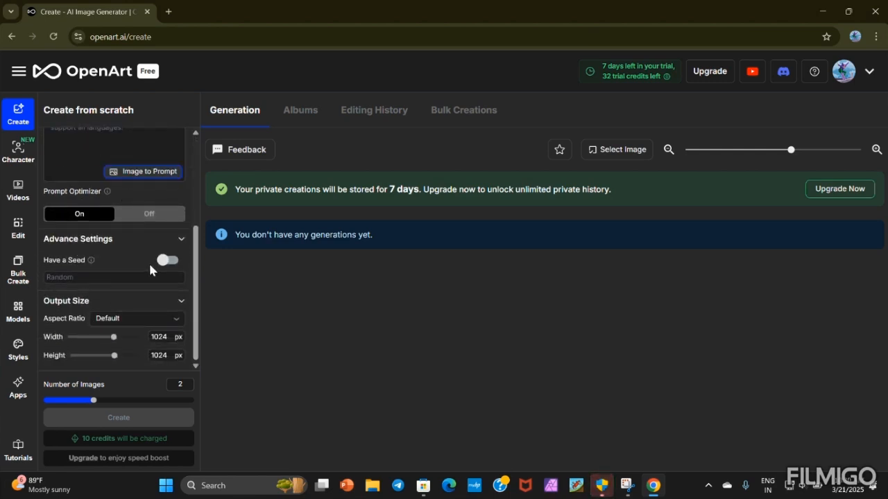
{"action": "scroll", "coordinate": [150, 269], "scroll_direction": "up", "scroll_amount": 3}
{"action": "left_click", "coordinate": [156, 159]}
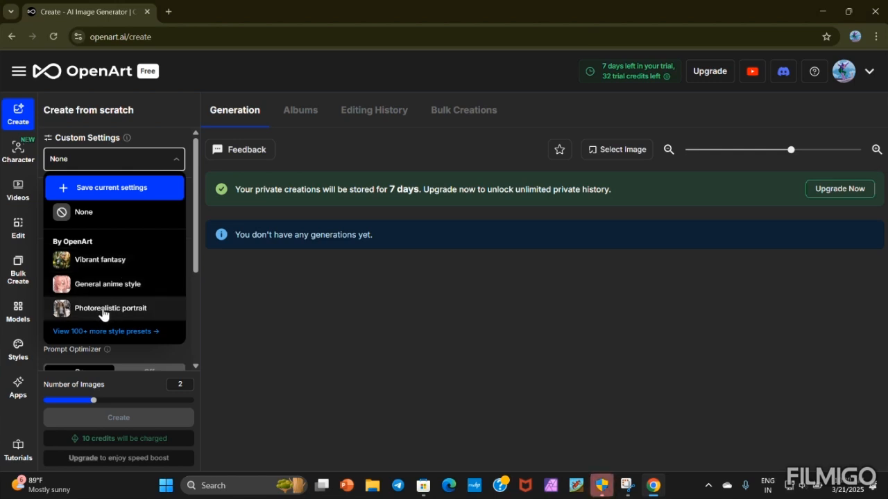
{"action": "left_click", "coordinate": [135, 262]}
{"action": "left_click", "coordinate": [87, 279]}
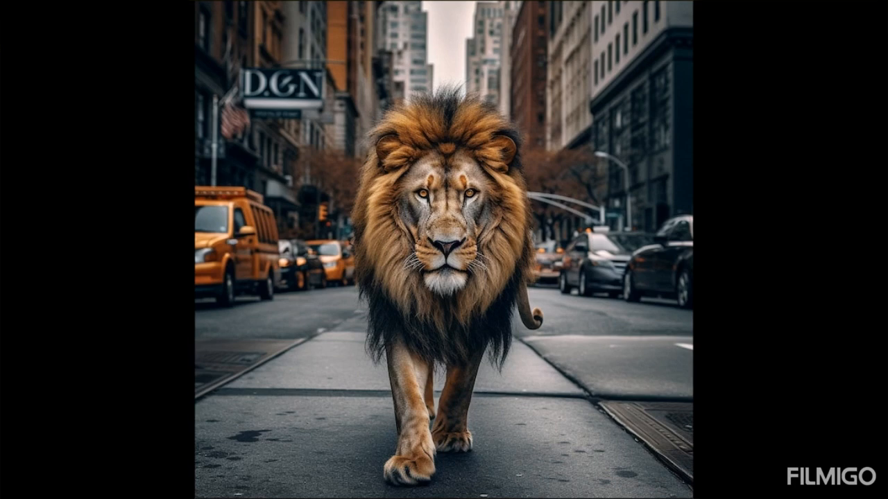
Generate images from the prompt "a beautyful woman in swimming suit waliking in the woods" and view one standing-woman result enlarged
{"action": "key", "text": "ctrl+a"}
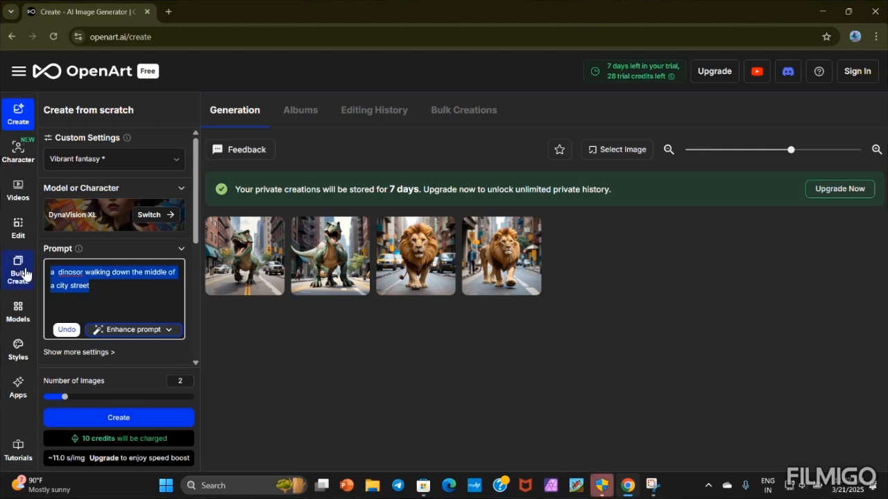
{"action": "key", "text": "BackSpace"}
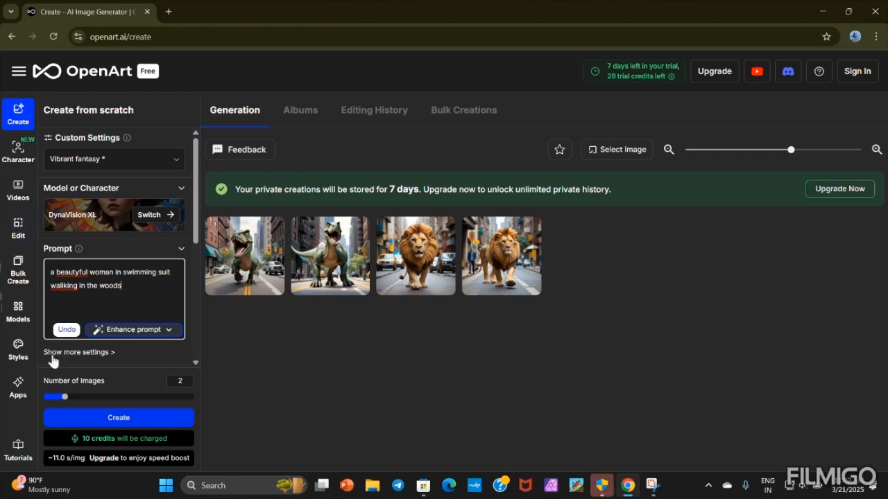
{"action": "left_click", "coordinate": [135, 420]}
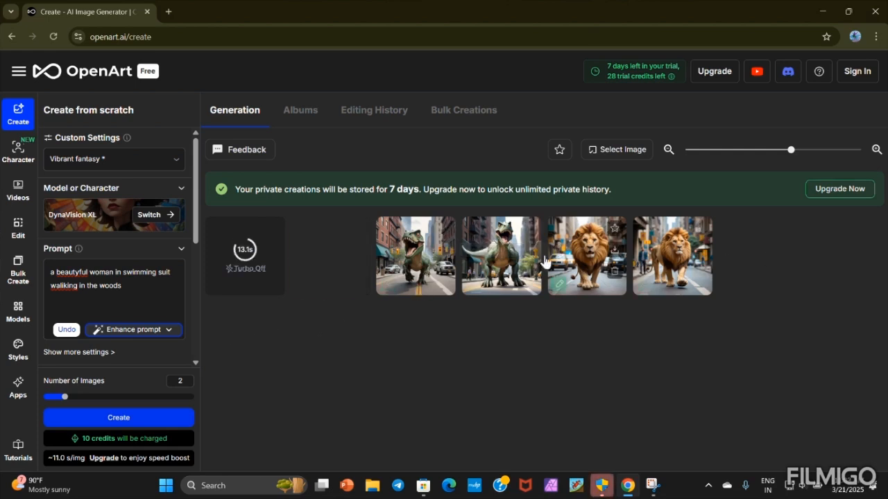
{"action": "left_click", "coordinate": [374, 284]}
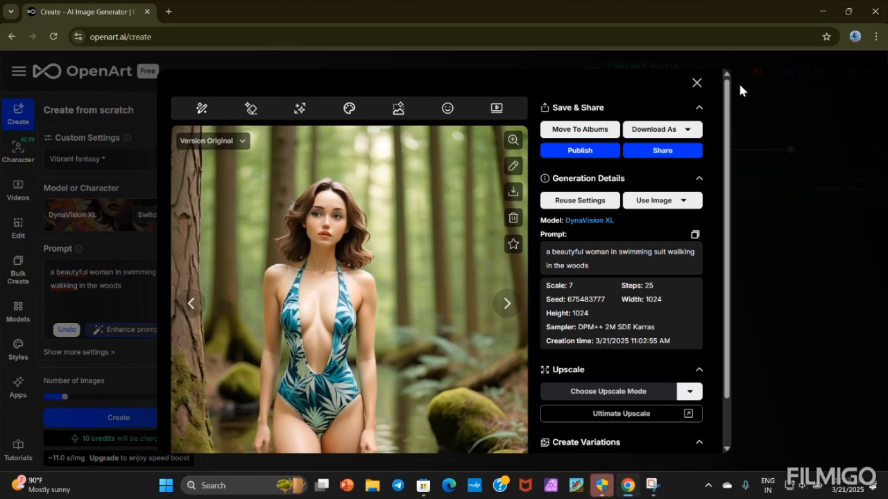
{"action": "left_click", "coordinate": [697, 83]}
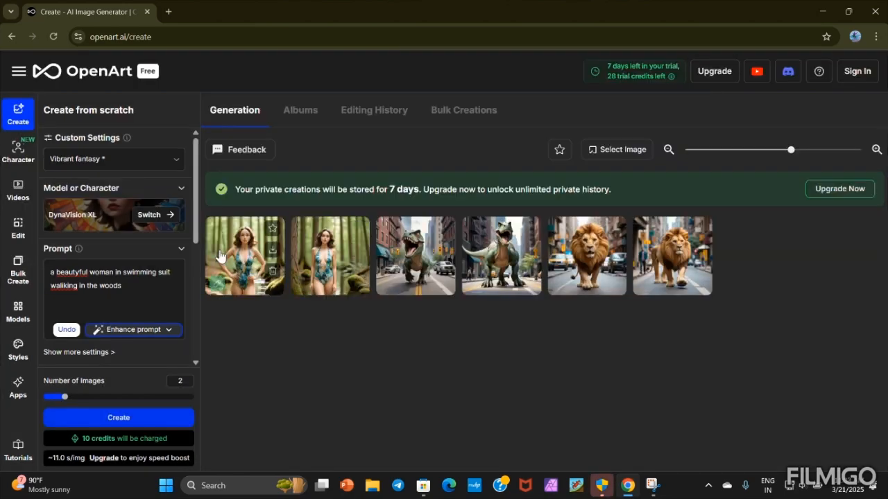
Try to generate images with the prompt's ending changed from the woods to "human body"
{"action": "left_click", "coordinate": [140, 274]}
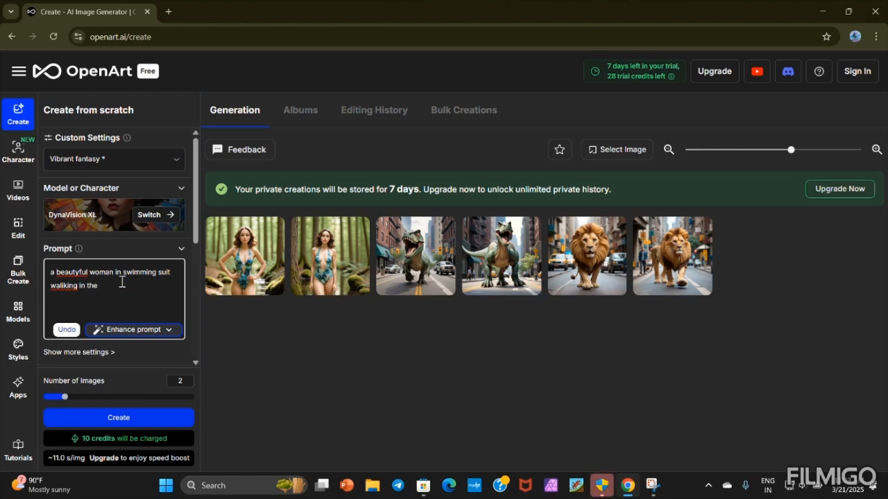
{"action": "type", "text": "human body"}
{"action": "key", "text": "Return"}
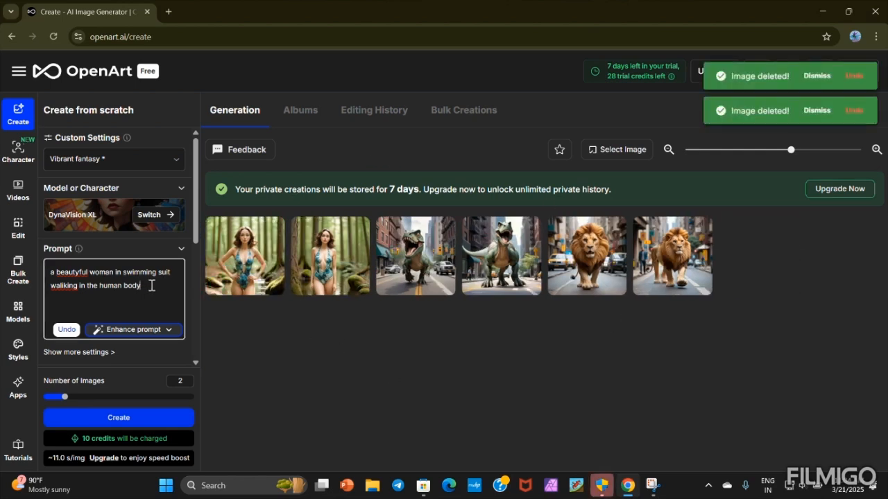
Replace "human body" at the end of the prompt with "sky" and generate the images
{"action": "left_click_drag", "start_coordinate": [144, 285], "coordinate": [98, 290]}
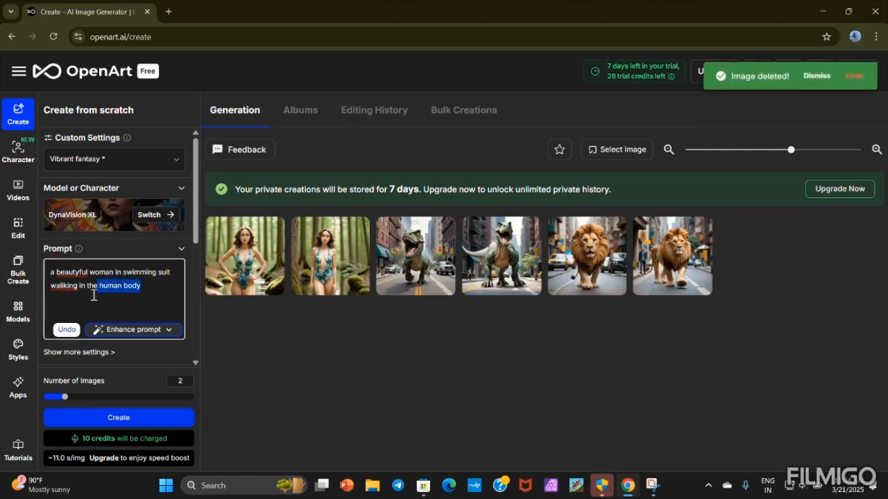
{"action": "key", "text": "BackSpace"}
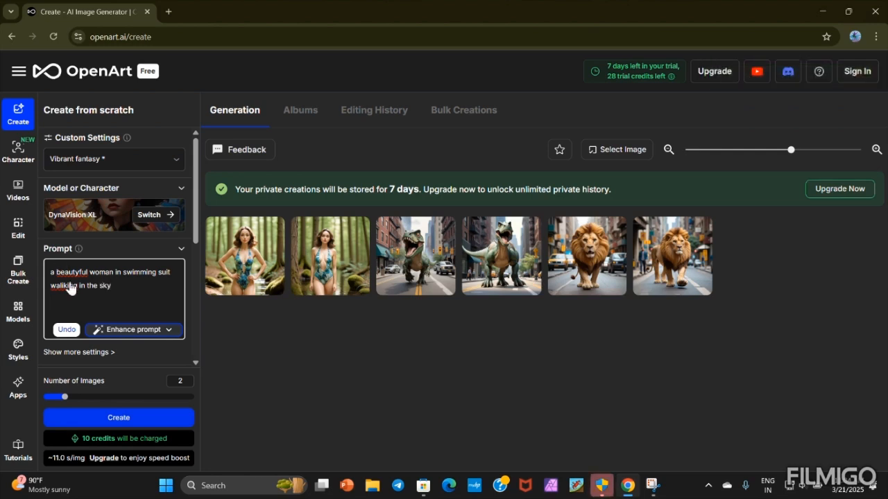
{"action": "left_click", "coordinate": [131, 417]}
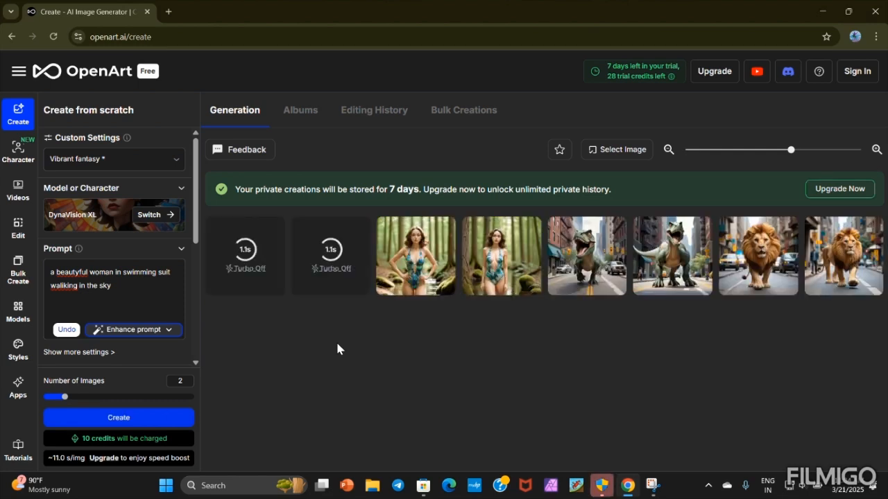
View both generated images of the woman in the sky enlarged, one after the other
{"action": "mouse_move", "coordinate": [311, 254]}
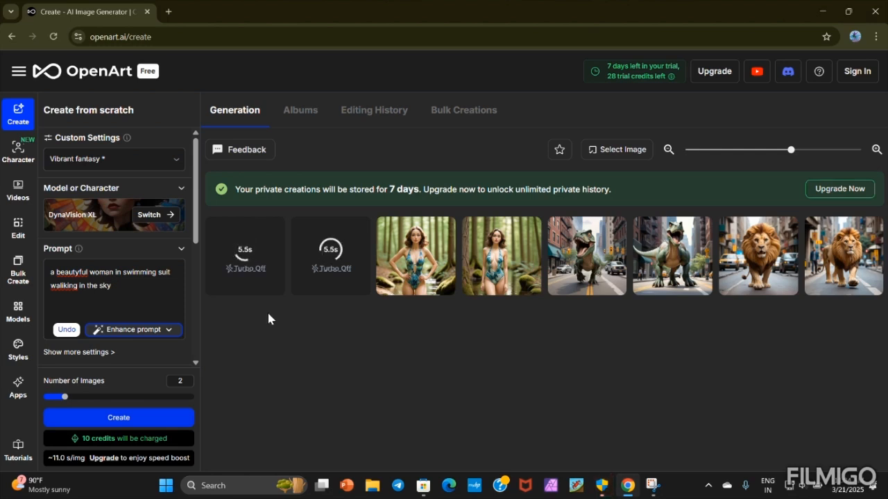
{"action": "mouse_move", "coordinate": [220, 263]}
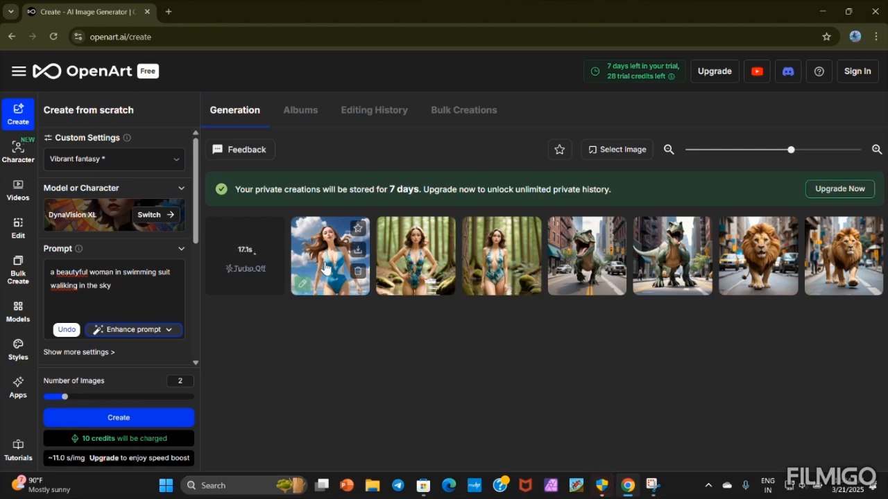
{"action": "left_click", "coordinate": [325, 269]}
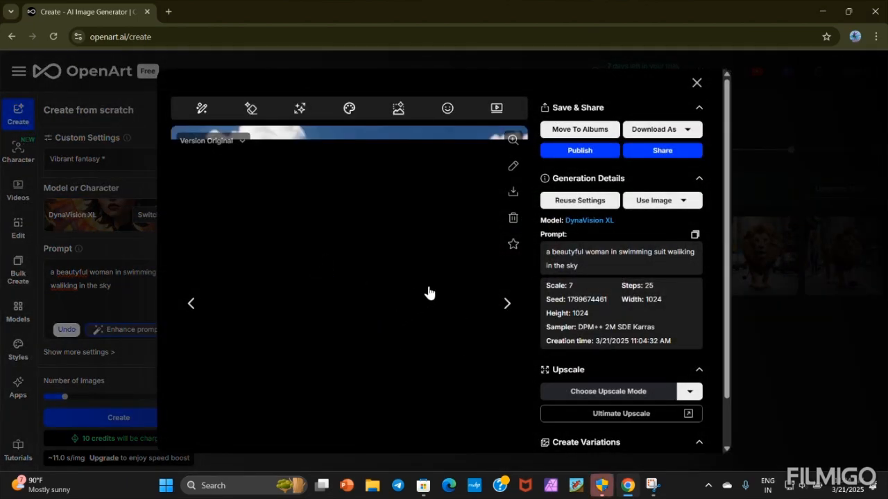
{"action": "left_click", "coordinate": [697, 83]}
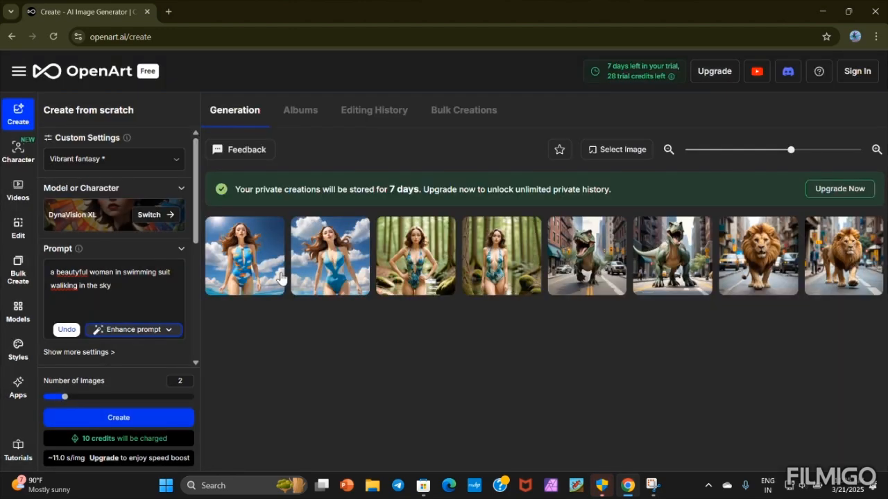
{"action": "left_click", "coordinate": [269, 248]}
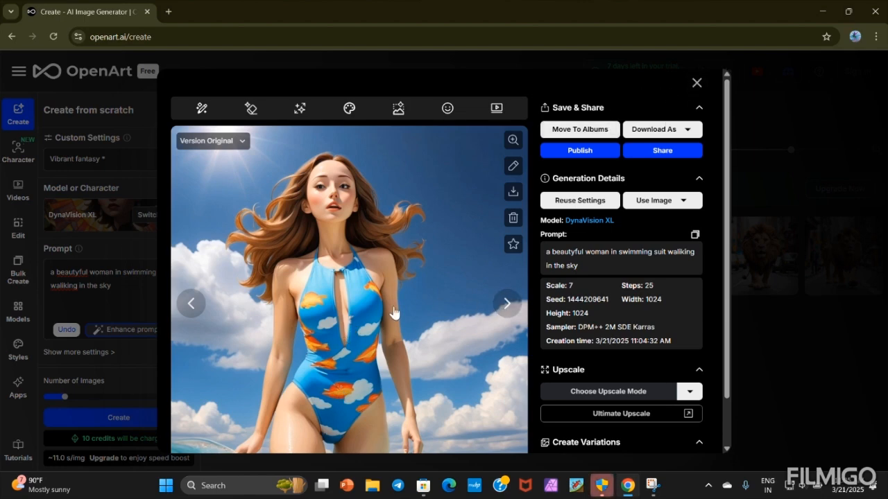
{"action": "left_click", "coordinate": [697, 82]}
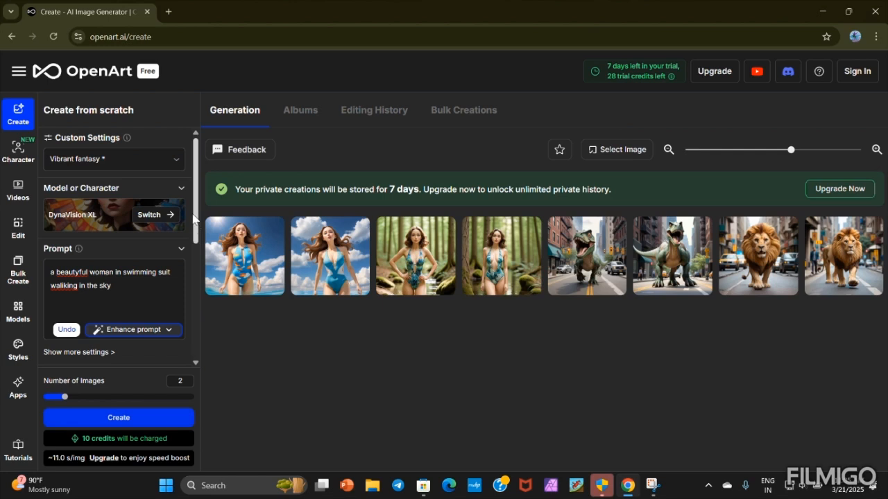
Replace the whole prompt with "a robot kid dancing in the beach" and generate the images
{"action": "left_click", "coordinate": [138, 290]}
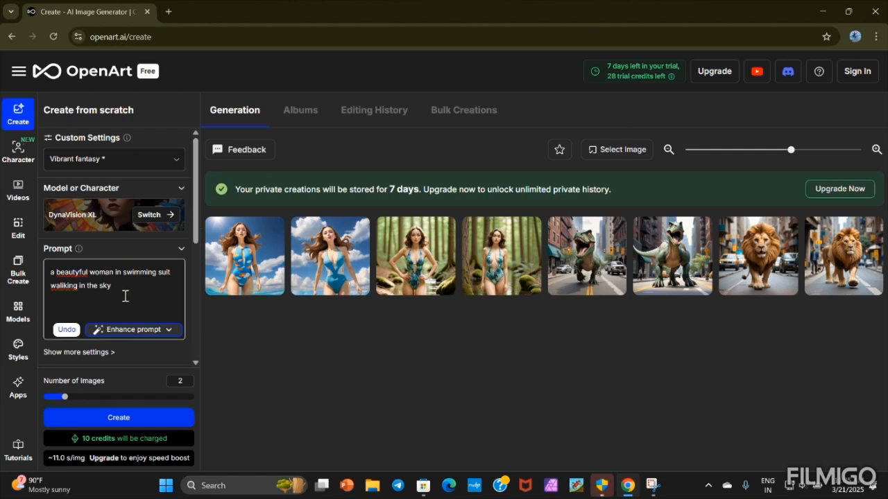
{"action": "left_click_drag", "start_coordinate": [122, 291], "coordinate": [52, 272]}
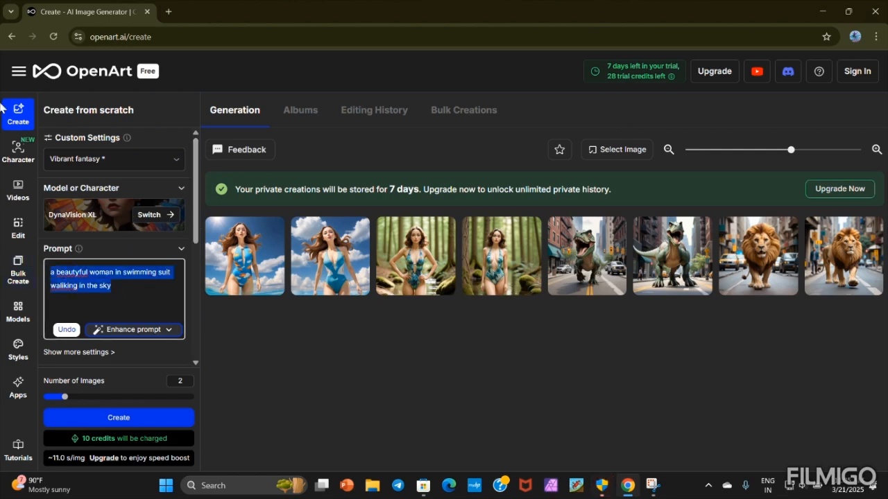
{"action": "key", "text": "BackSpace"}
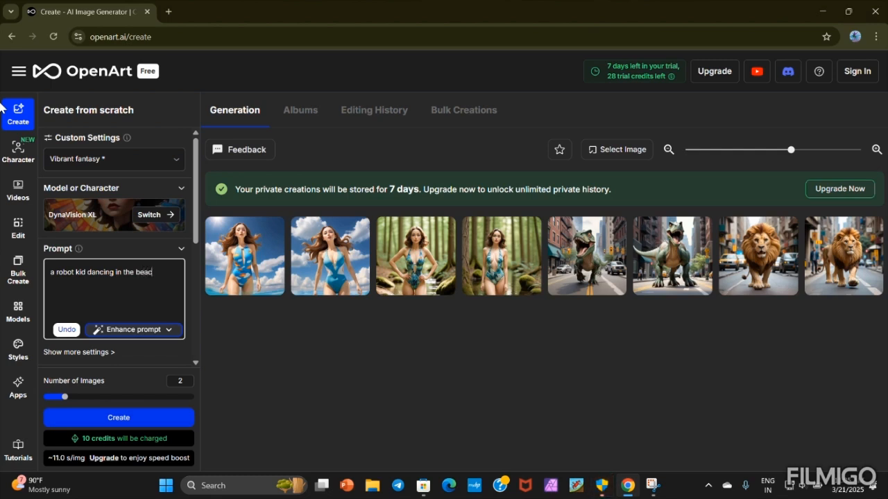
{"action": "left_click", "coordinate": [101, 422]}
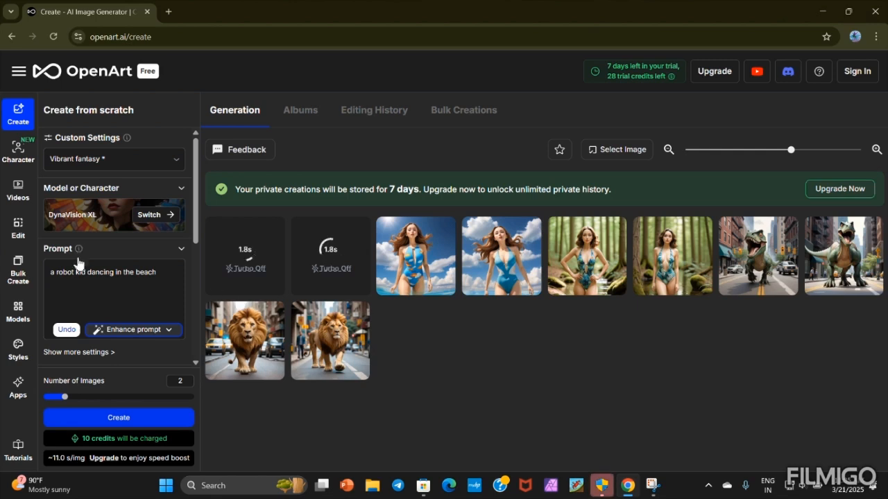
{"action": "left_click", "coordinate": [160, 311]}
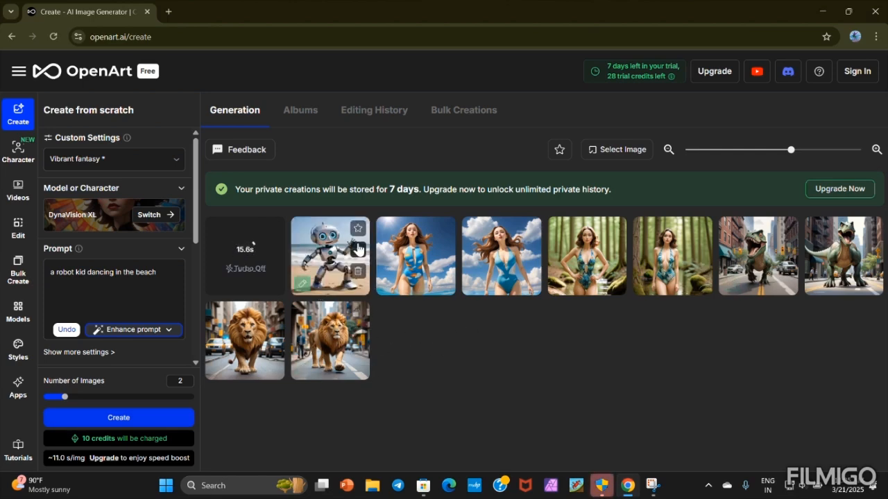
View both generated robot kid images enlarged and return to the generation gallery
{"action": "left_click", "coordinate": [337, 268]}
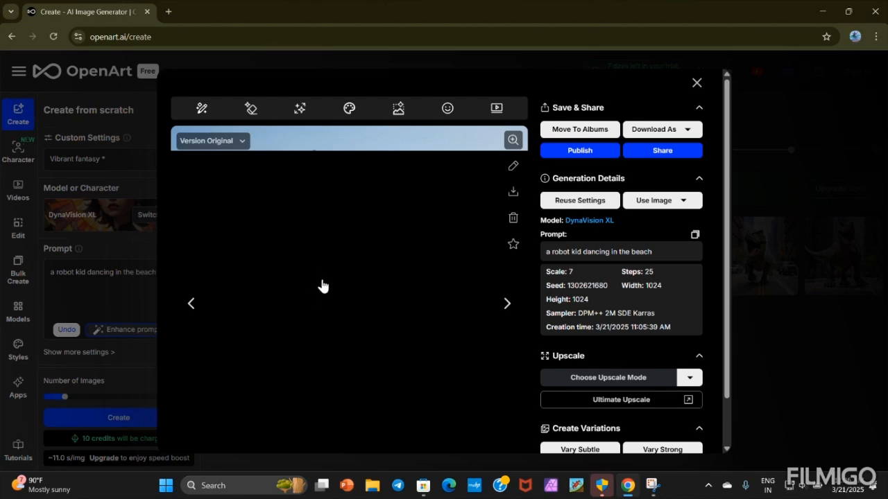
{"action": "left_click", "coordinate": [695, 83]}
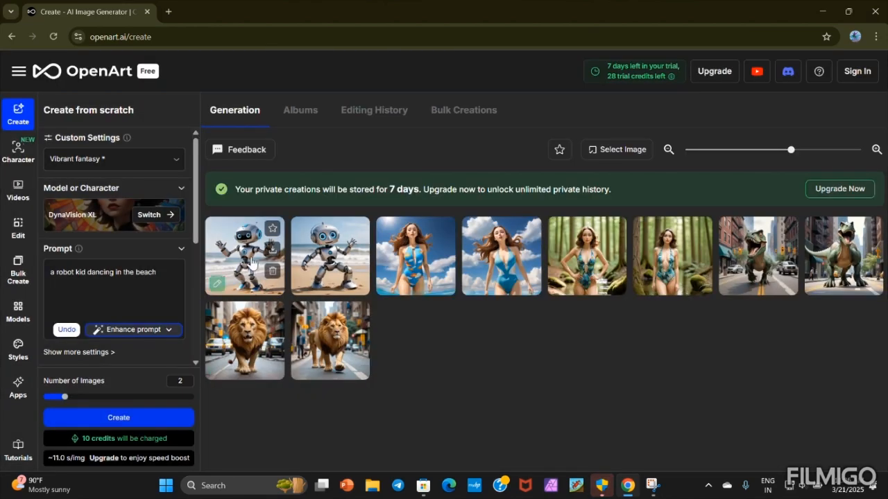
{"action": "left_click", "coordinate": [253, 269]}
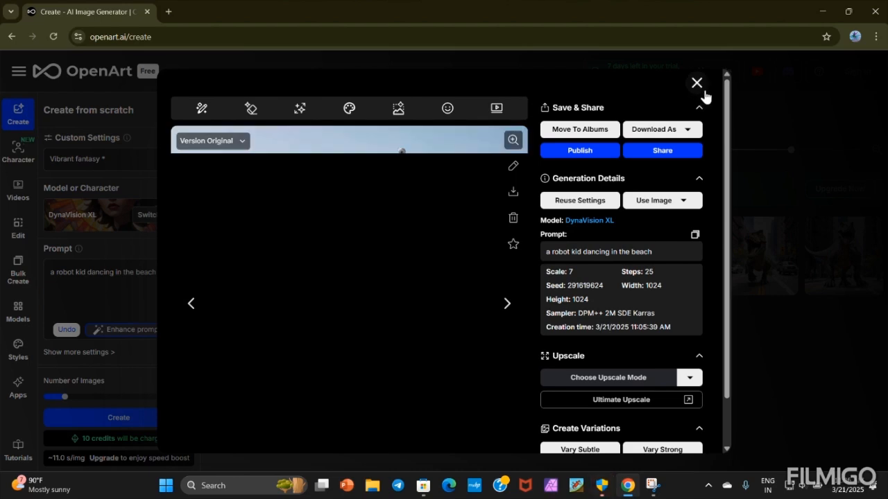
{"action": "left_click", "coordinate": [697, 84]}
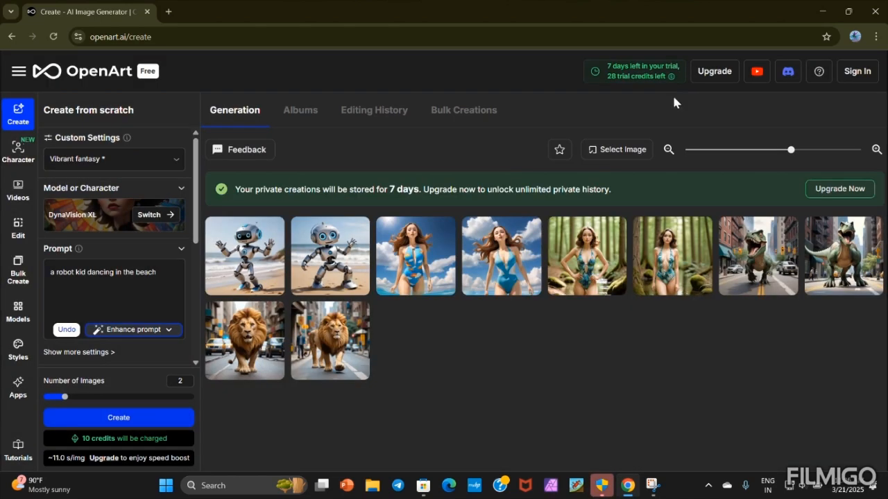
Change the prompt to "a robot wolf dancing in the beach with a woman" and generate the images
{"action": "left_click", "coordinate": [85, 272]}
{"action": "key", "text": "BackSpace"}
{"action": "key", "text": "BackSpace"}
{"action": "key", "text": "BackSpace"}
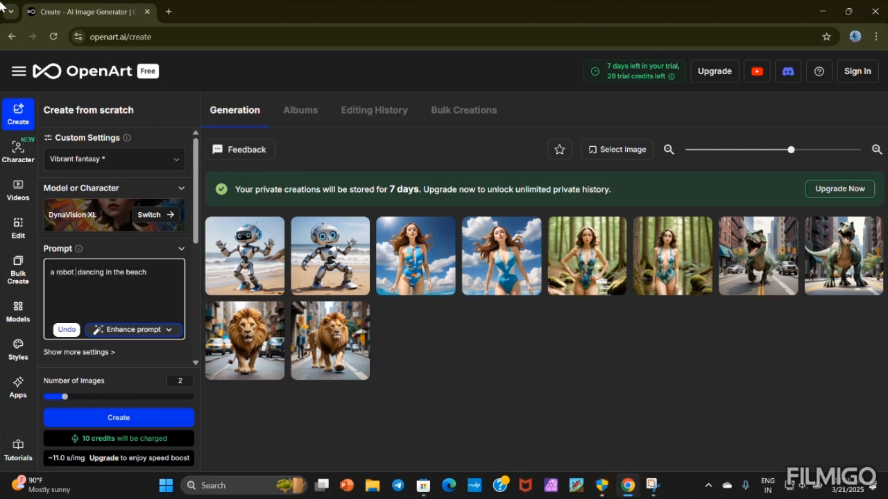
{"action": "type", "text": "wolf"}
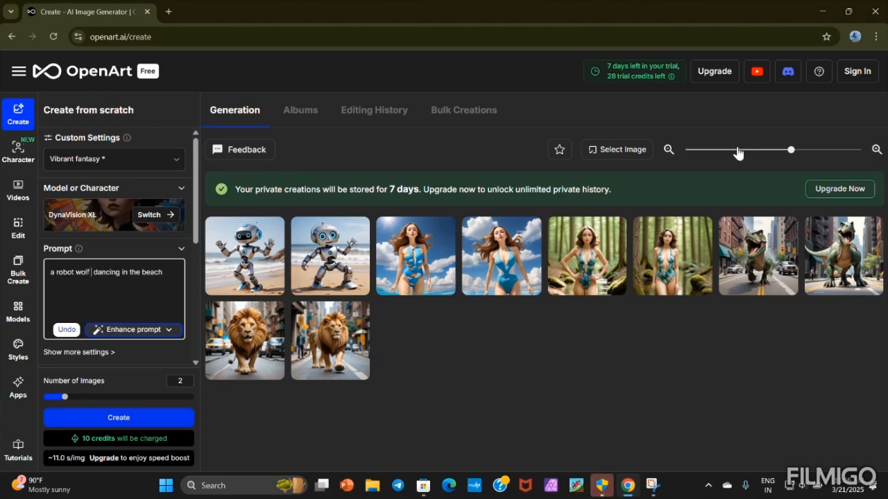
{"action": "left_click", "coordinate": [166, 276]}
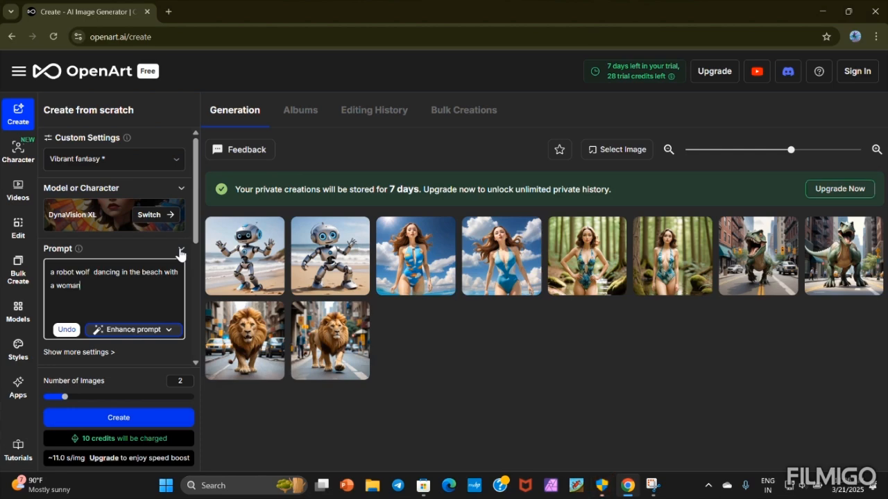
{"action": "left_click", "coordinate": [102, 420]}
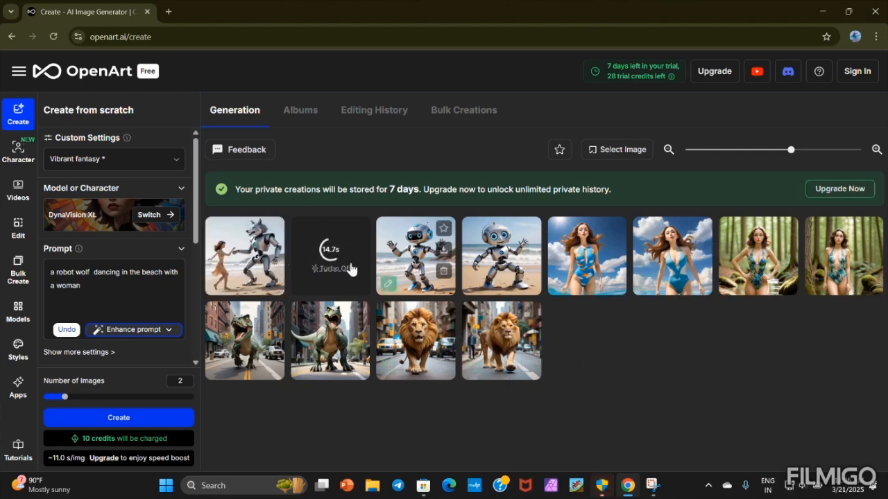
View both generated images of the robot wolf dancing with the woman enlarged
{"action": "left_click", "coordinate": [254, 272]}
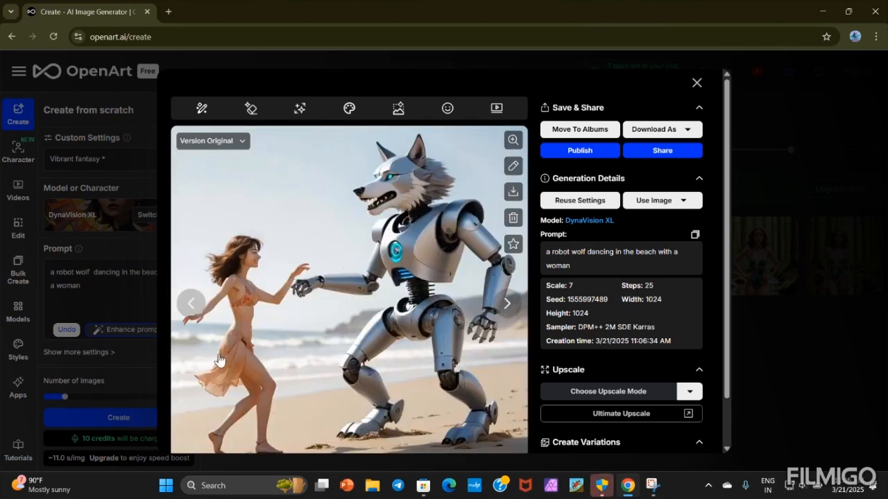
{"action": "left_click", "coordinate": [696, 82]}
{"action": "left_click", "coordinate": [334, 269]}
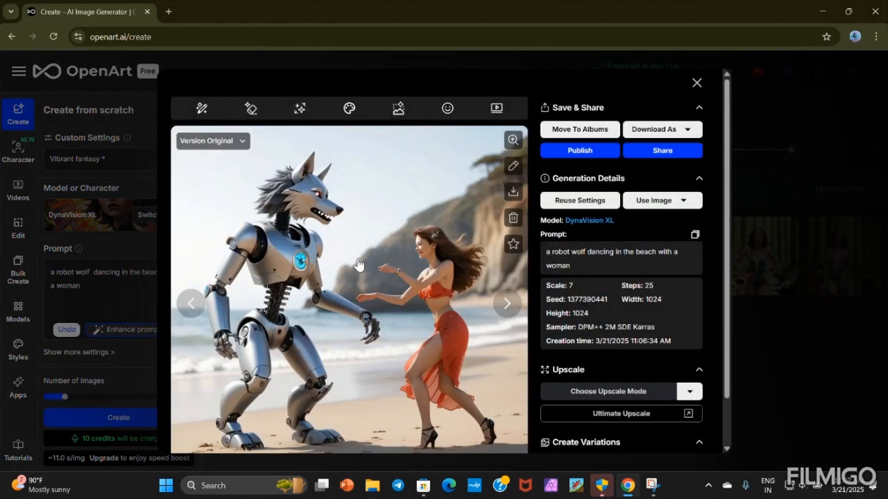
Close the enlarged image, search Google in a new tab for "clip interrogator" and open the first Hugging Face CLIP Interrogator space
{"action": "left_click", "coordinate": [696, 83]}
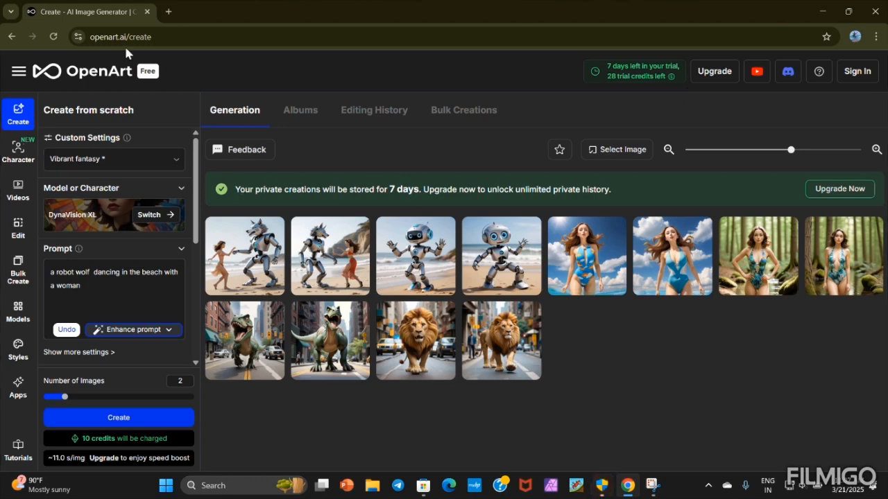
{"action": "left_click", "coordinate": [67, 292]}
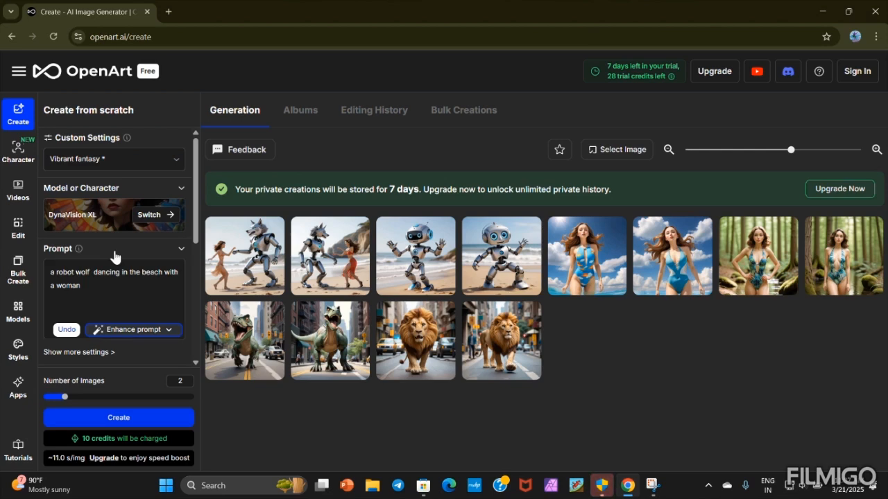
{"action": "left_click", "coordinate": [167, 13]}
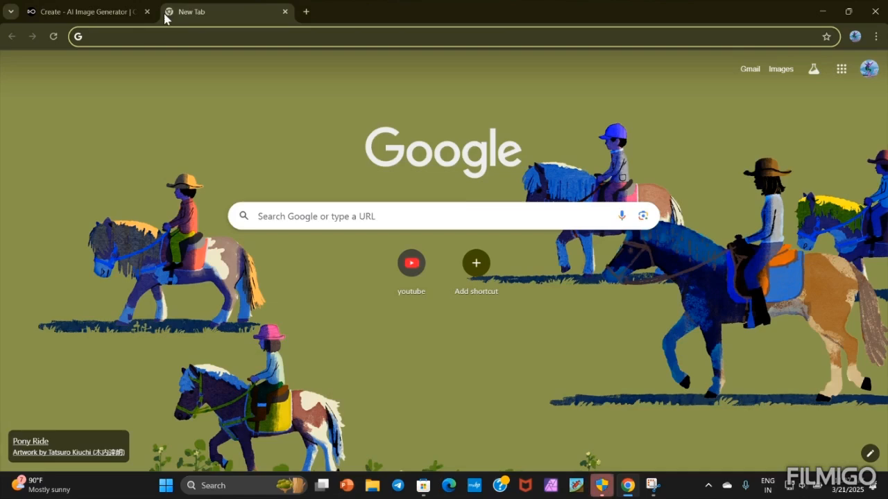
{"action": "type", "text": "cli"}
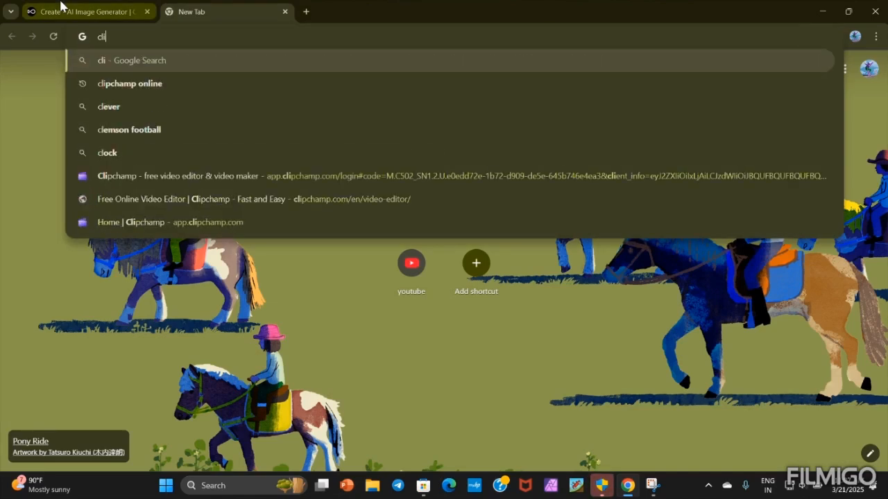
{"action": "type", "text": "p intr"}
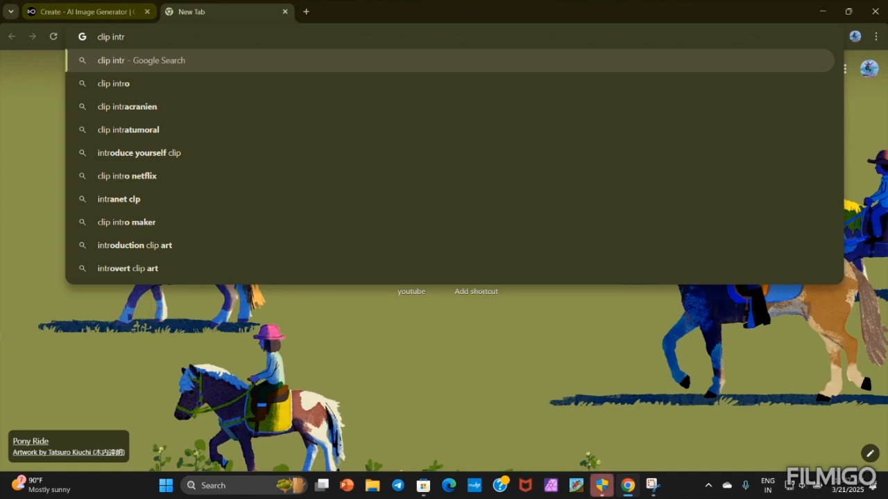
{"action": "type", "text": "e"}
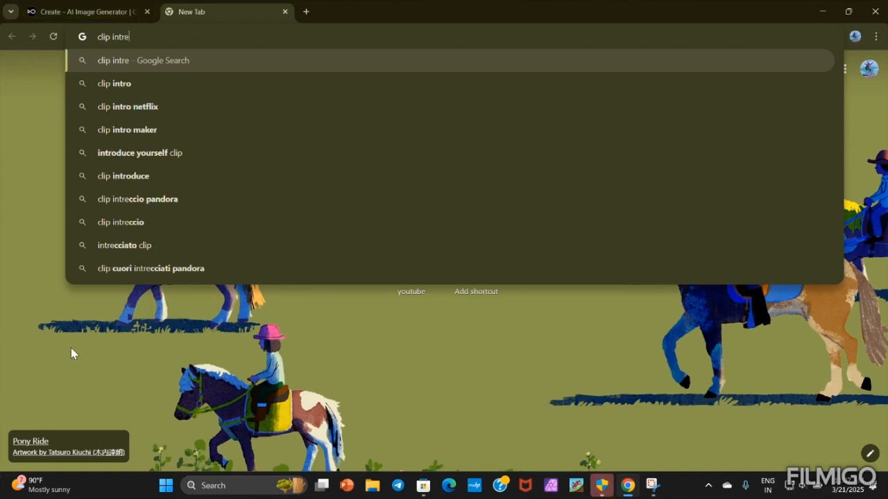
{"action": "type", "text": "gat"}
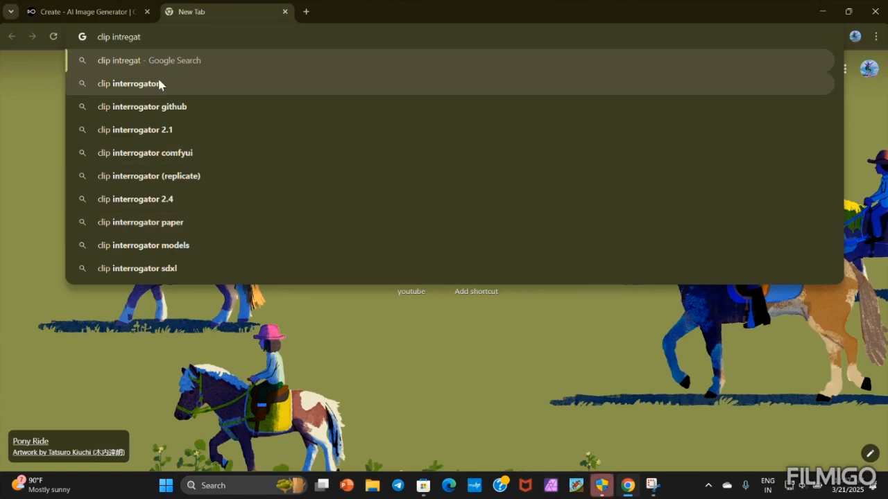
{"action": "left_click", "coordinate": [159, 83]}
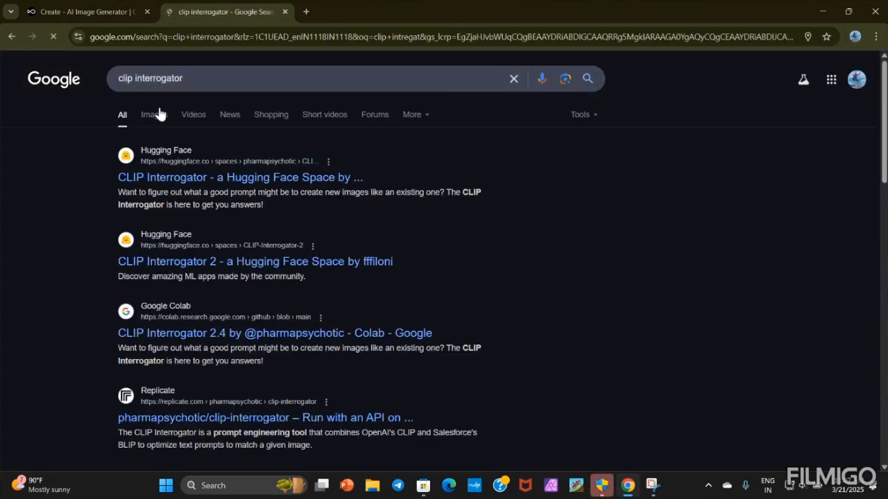
{"action": "left_click", "coordinate": [170, 181]}
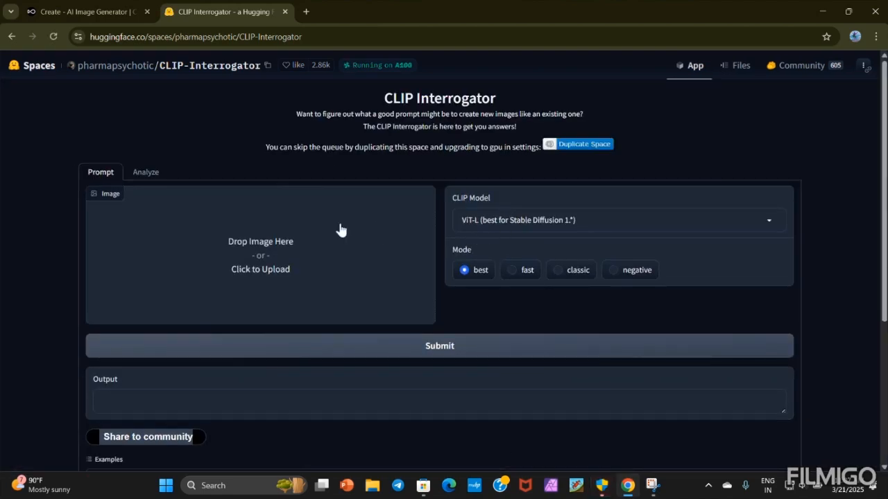
Upload the image "download (1)" from the Downloads folder to the CLIP Interrogator
{"action": "scroll", "coordinate": [340, 231], "scroll_direction": "down", "scroll_amount": 1}
{"action": "left_click", "coordinate": [316, 214]}
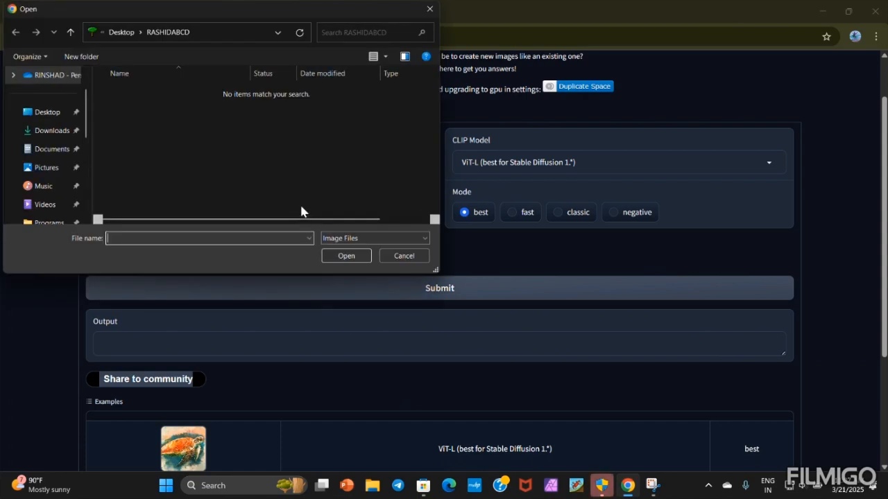
{"action": "left_click", "coordinate": [60, 139]}
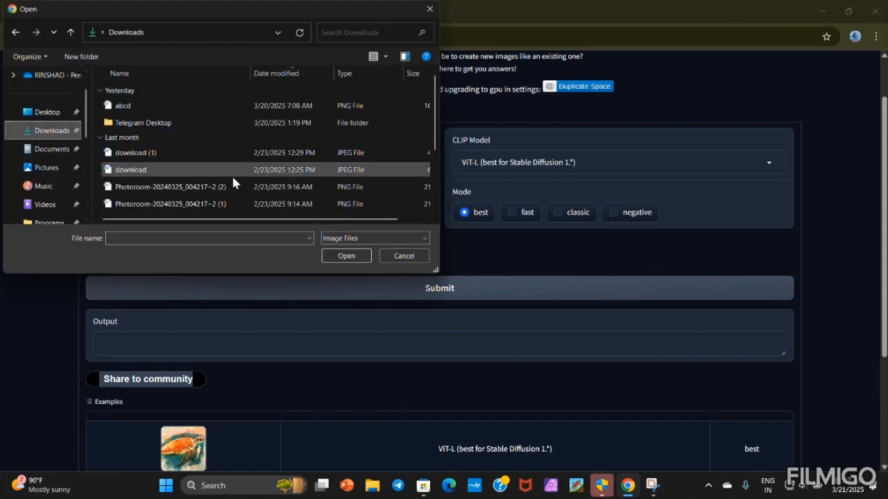
{"action": "double_click", "coordinate": [169, 153]}
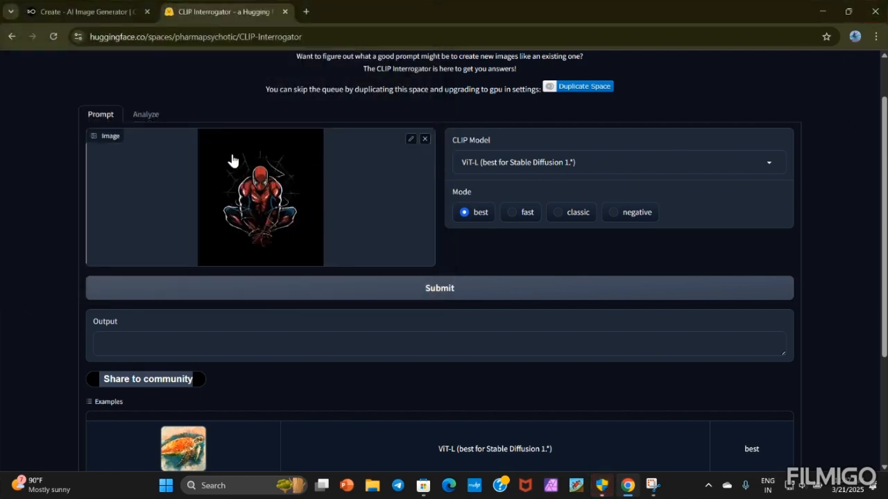
Set the mode to fast, submit the uploaded image and read the generated prompt description
{"action": "left_click", "coordinate": [507, 215]}
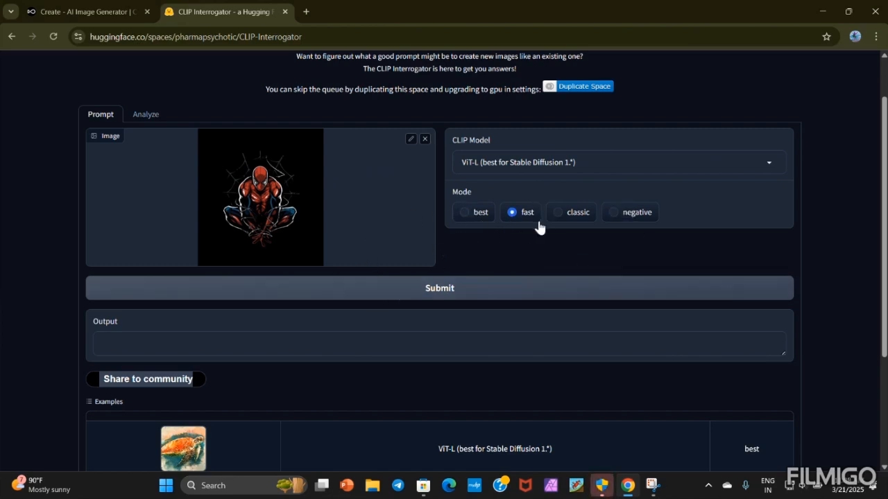
{"action": "left_click", "coordinate": [382, 291]}
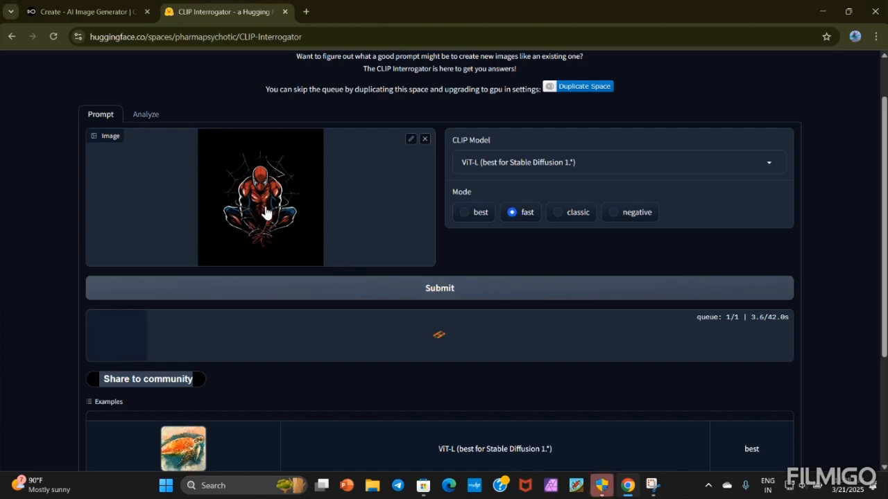
{"action": "scroll", "coordinate": [271, 204], "scroll_direction": "down", "scroll_amount": 3}
{"action": "scroll", "coordinate": [271, 204], "scroll_direction": "up", "scroll_amount": 2}
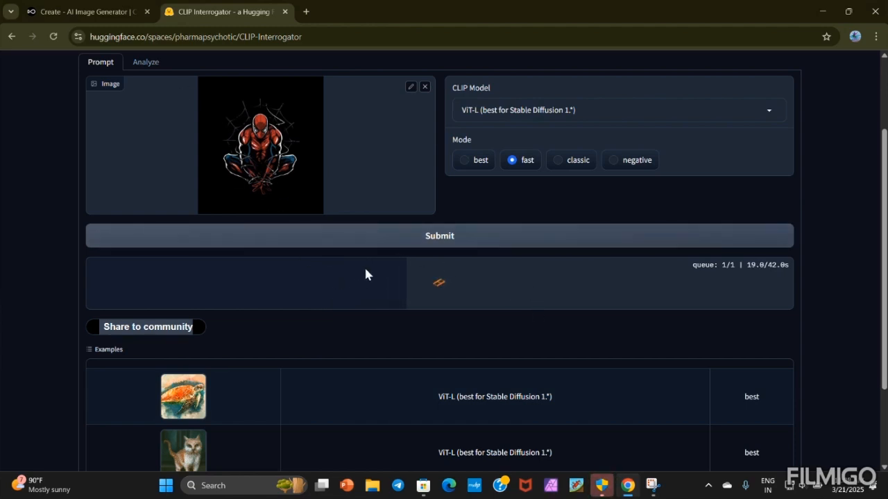
{"action": "scroll", "coordinate": [289, 206], "scroll_direction": "up", "scroll_amount": 1}
{"action": "scroll", "coordinate": [290, 206], "scroll_direction": "down", "scroll_amount": 2}
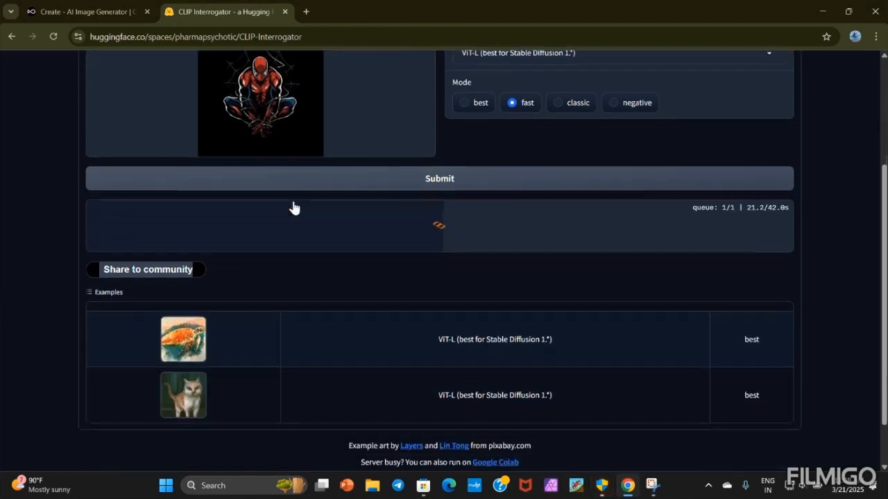
{"action": "scroll", "coordinate": [452, 223], "scroll_direction": "up", "scroll_amount": 1}
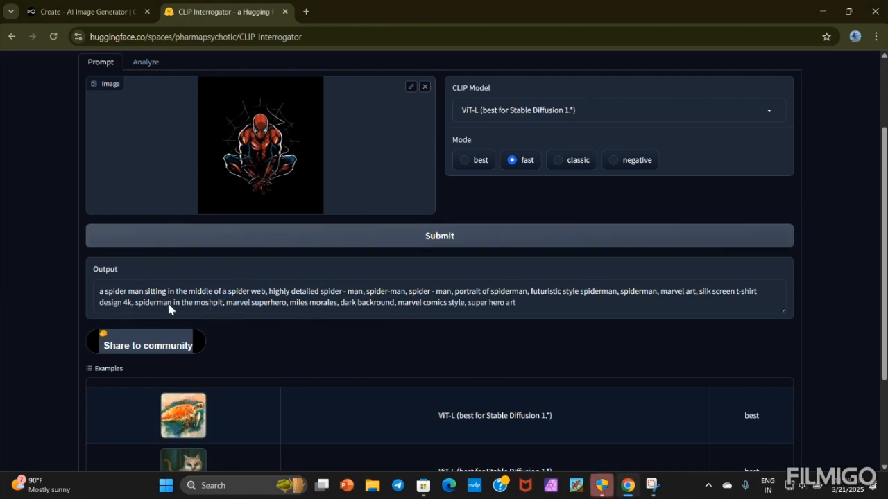
{"action": "scroll", "coordinate": [410, 252], "scroll_direction": "up", "scroll_amount": 2}
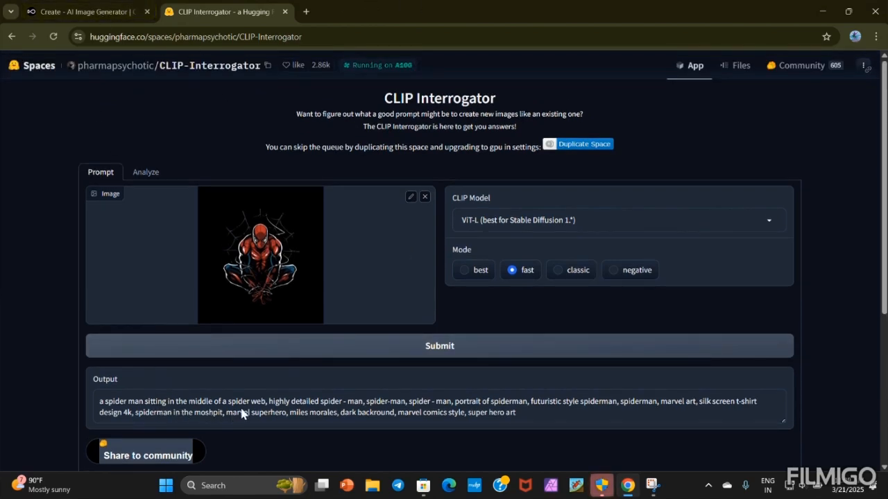
Switch back to OpenArt, replace the prompt with "spiderman sitting in the middle of the spider web in dark room" and generate the images
{"action": "left_click", "coordinate": [110, 12]}
{"action": "left_click_drag", "start_coordinate": [99, 286], "coordinate": [57, 275]}
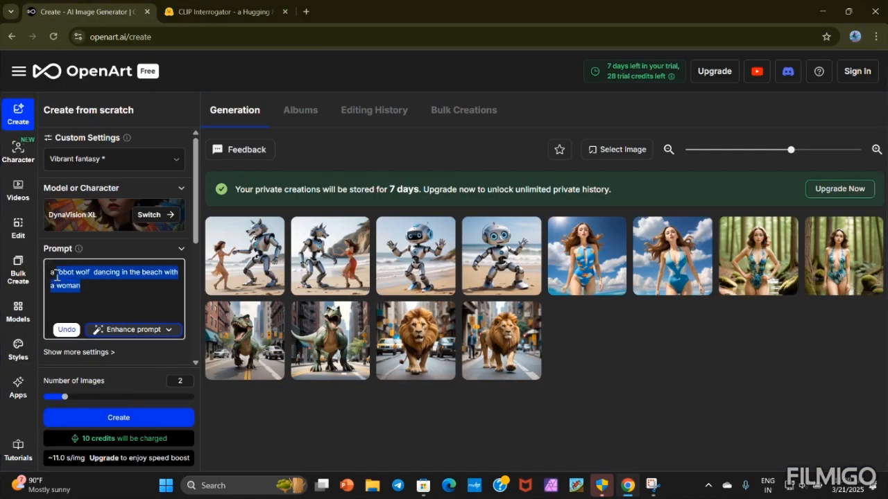
{"action": "key", "text": "BackSpace"}
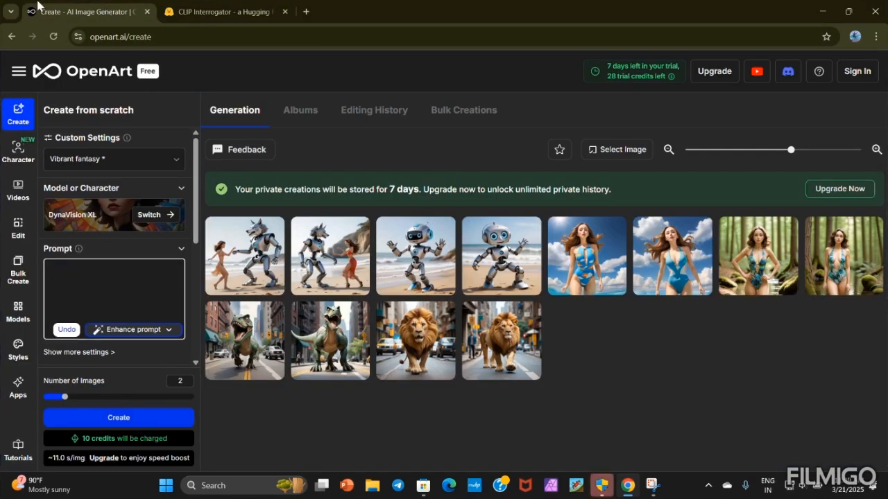
{"action": "type", "text": "spiderman sitting in the middle of the spider web in dark room"}
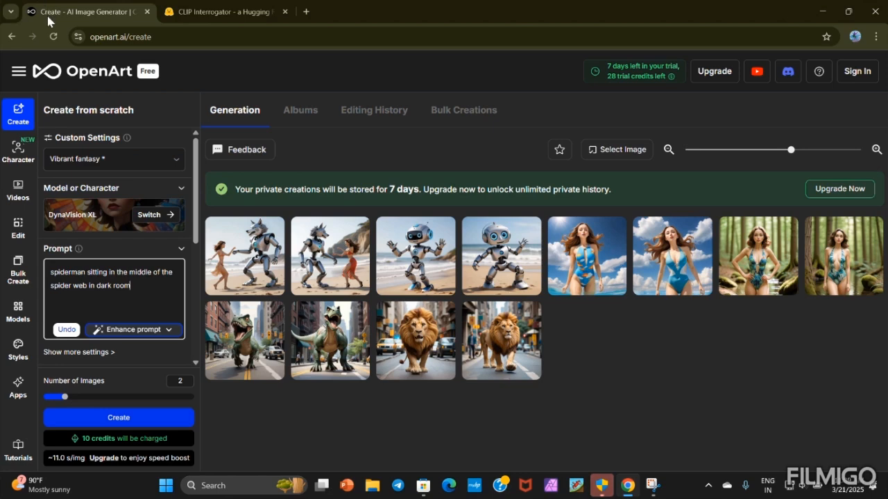
{"action": "left_click", "coordinate": [111, 420]}
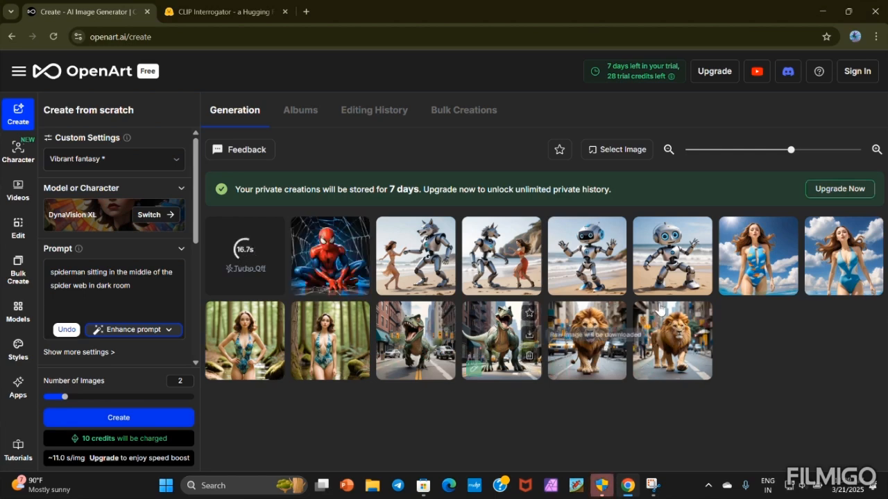
View both generated spiderman images enlarged and return to the generation gallery
{"action": "left_click", "coordinate": [331, 265]}
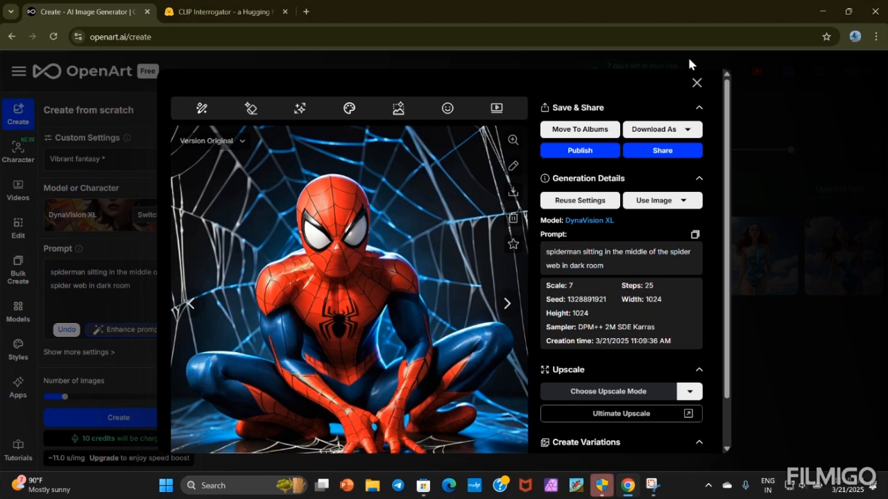
{"action": "left_click", "coordinate": [697, 83]}
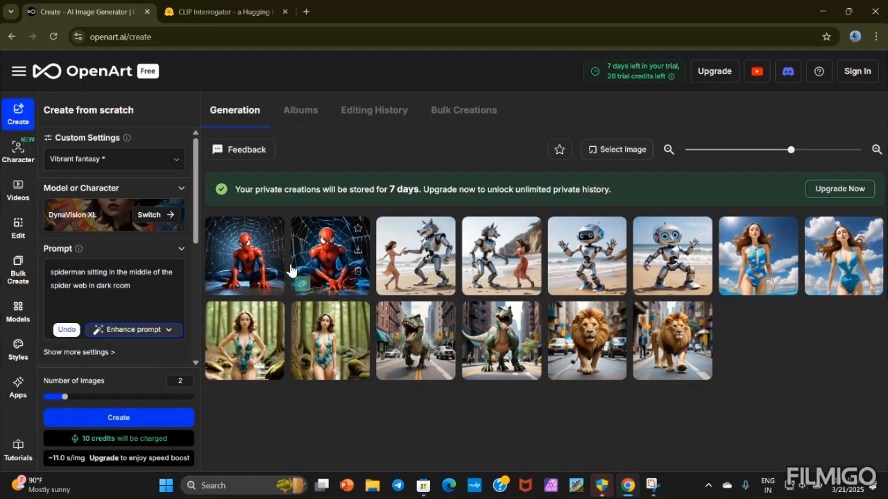
{"action": "left_click", "coordinate": [246, 267]}
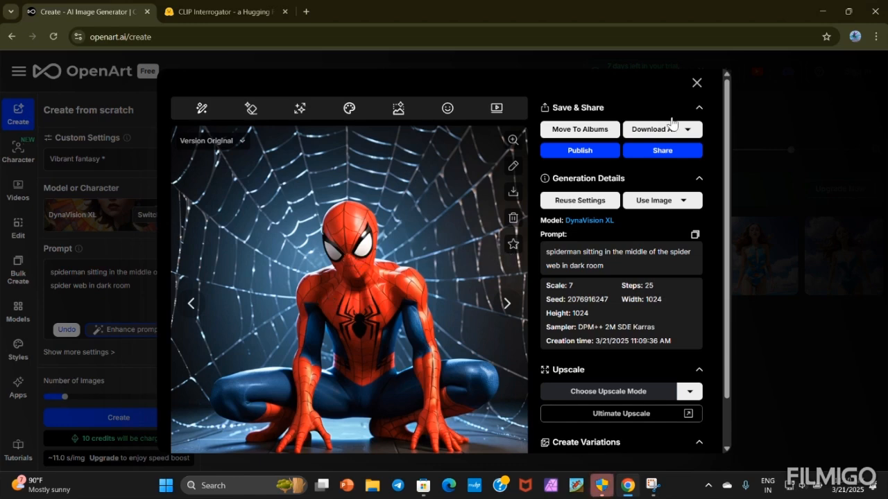
{"action": "left_click", "coordinate": [697, 84]}
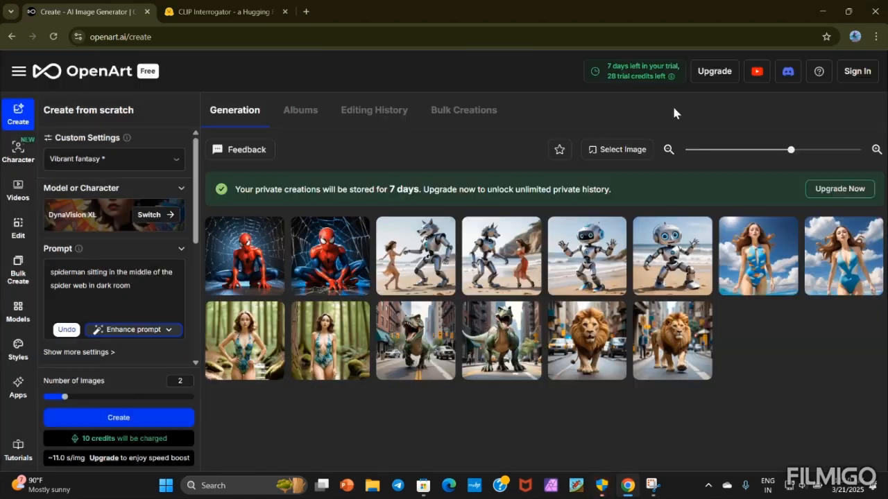
Set the number of images to 4 and generate the spiderman prompt again
{"action": "double_click", "coordinate": [130, 397]}
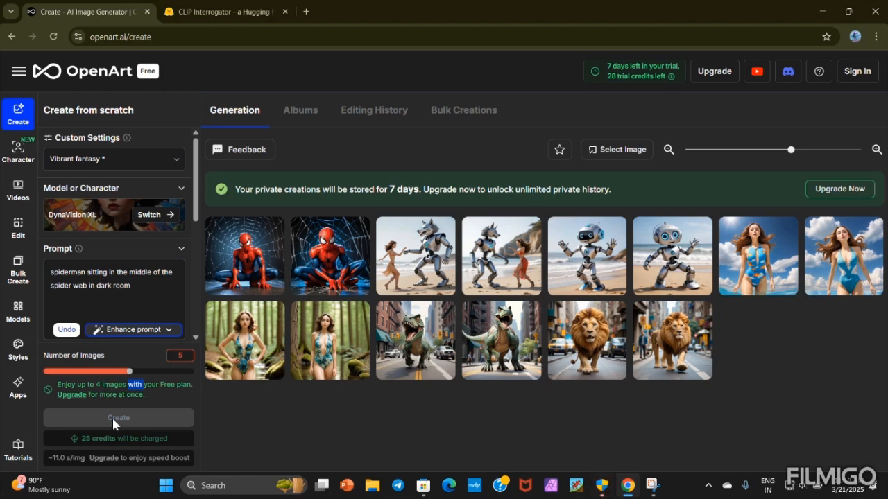
{"action": "left_click", "coordinate": [114, 371]}
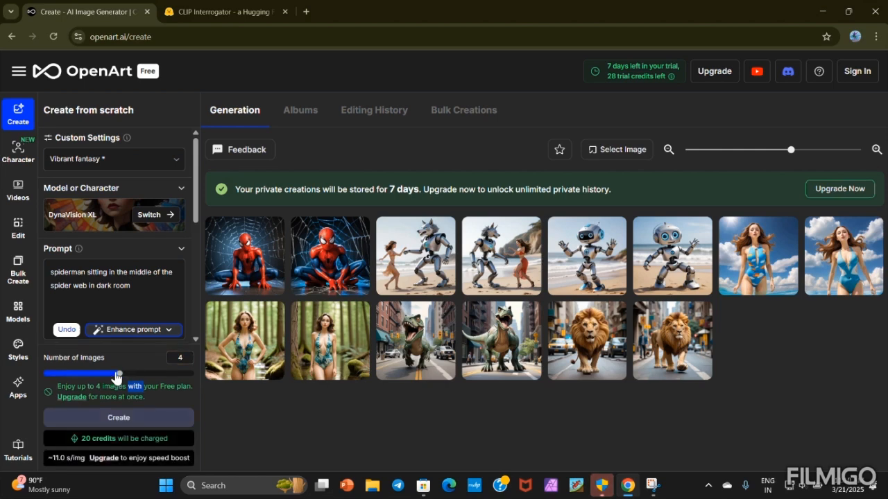
{"action": "left_click", "coordinate": [129, 418]}
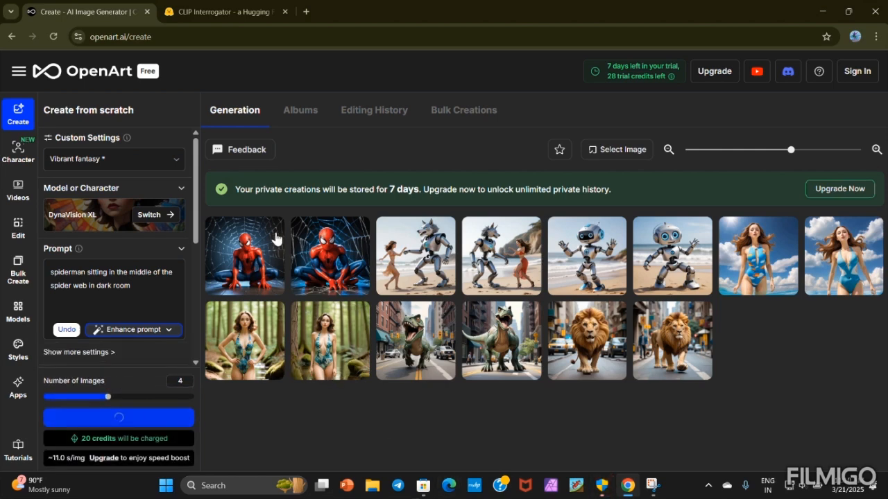